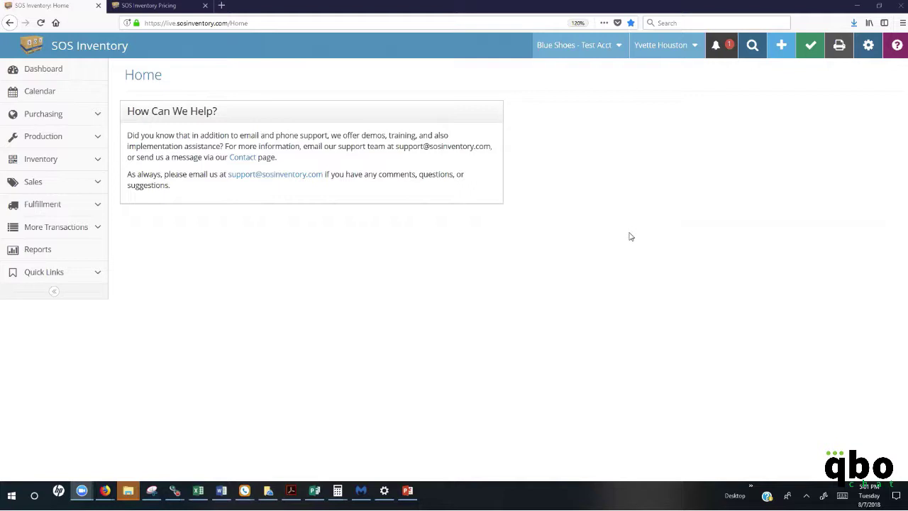
Review the available settings, the company's data and administration options, and the record types that can be created.
left_click(869, 52)
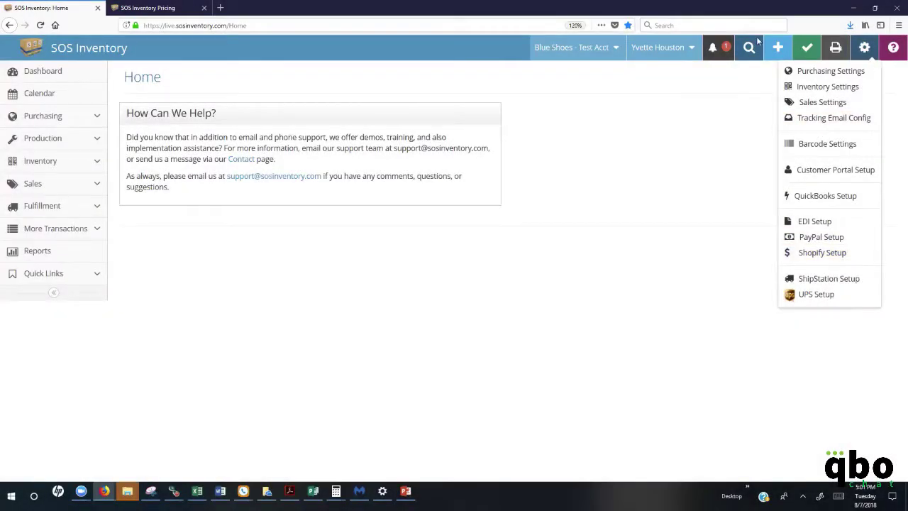
left_click(614, 48)
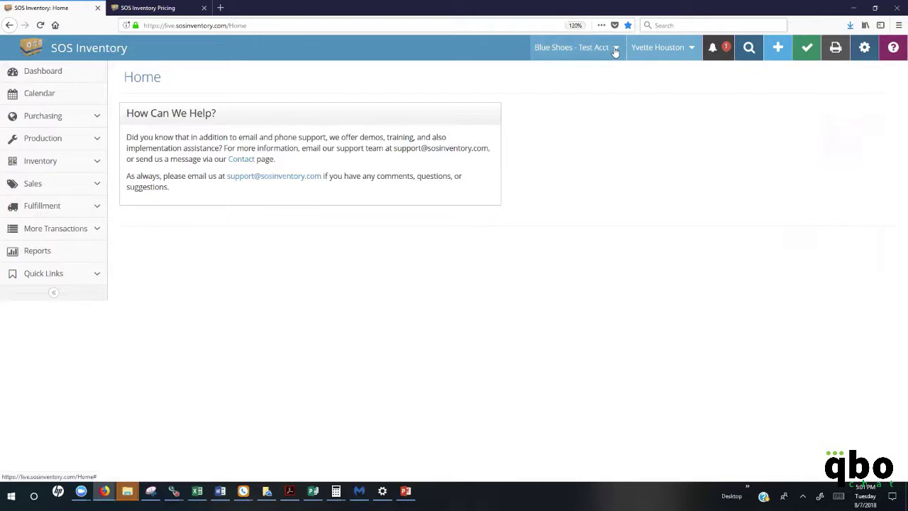
left_click(614, 48)
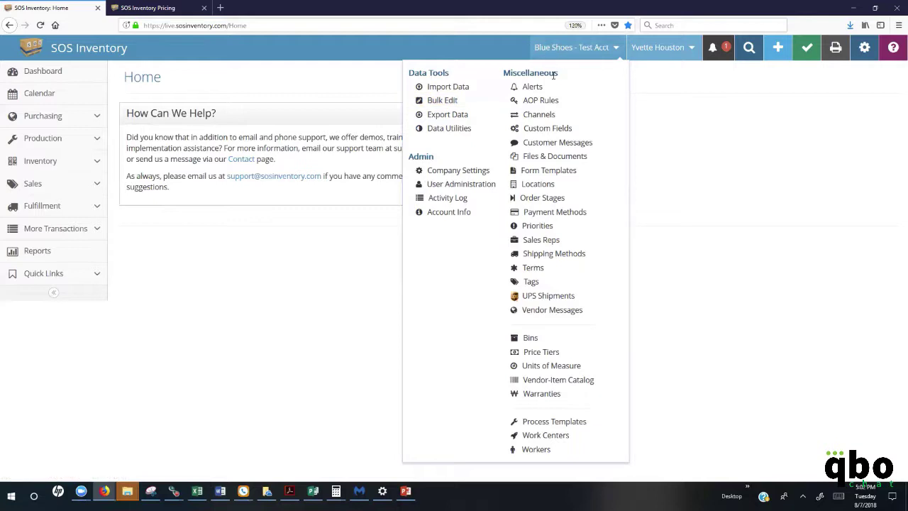
left_click(276, 351)
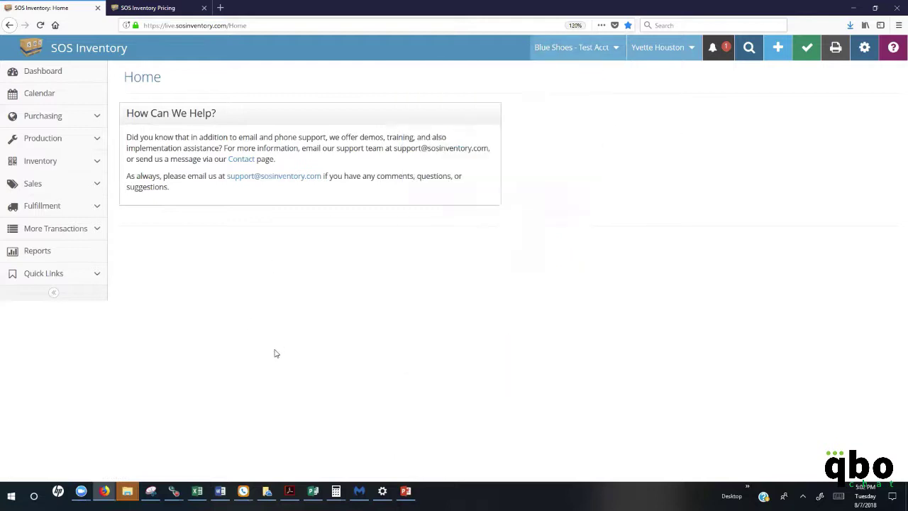
left_click(778, 50)
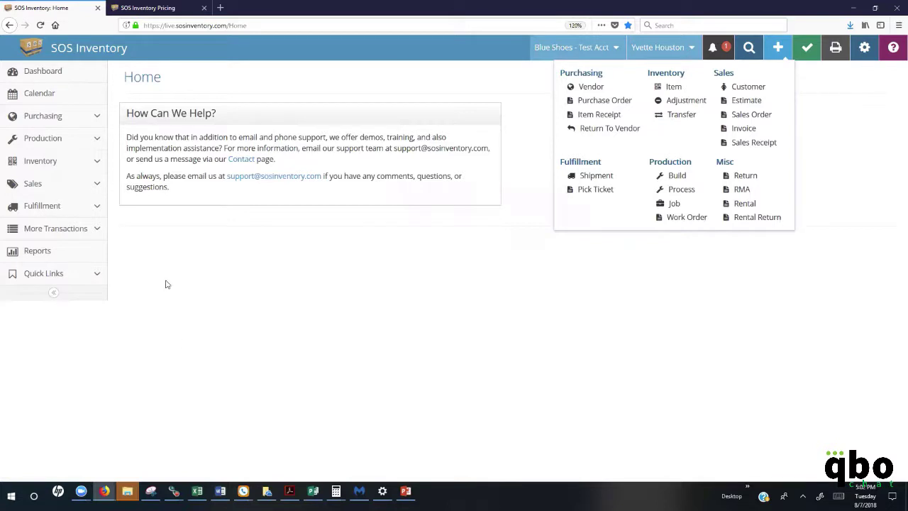
Open the inventory items list and allow Adobe Flash to run on the site.
left_click(97, 163)
left_click(97, 163)
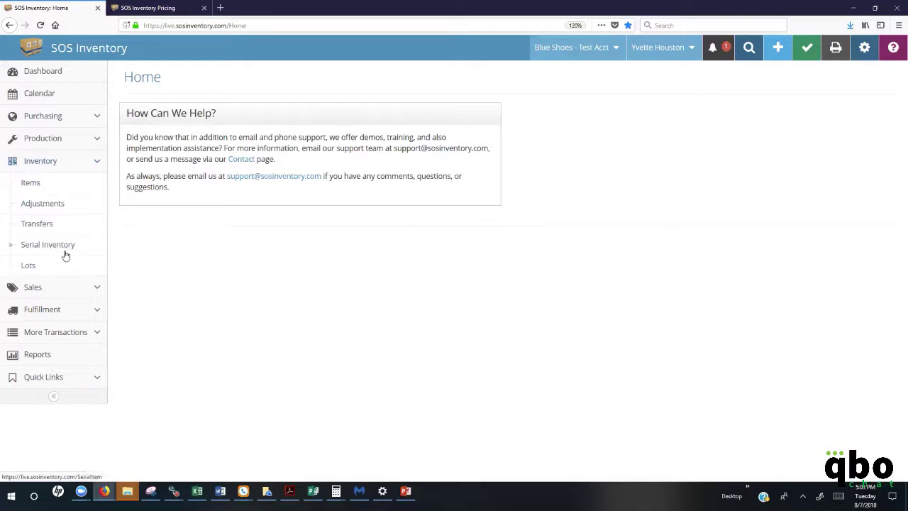
left_click(37, 186)
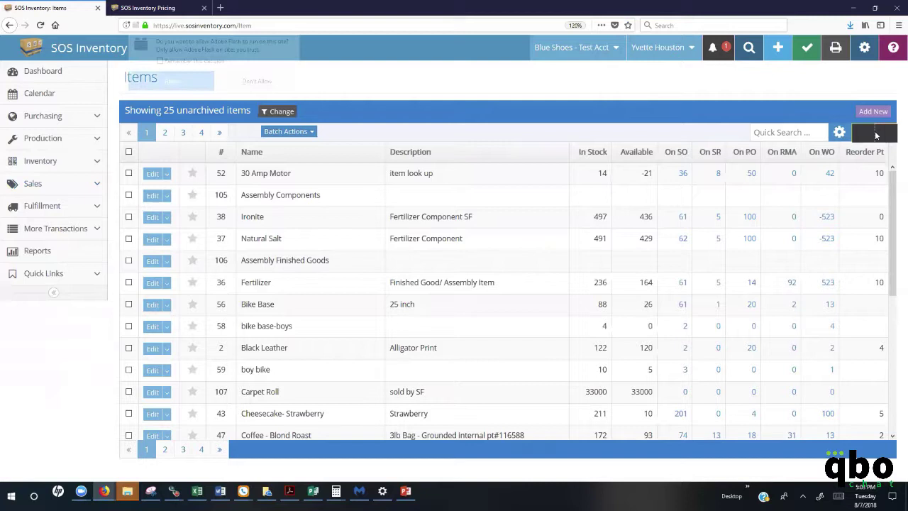
left_click(203, 88)
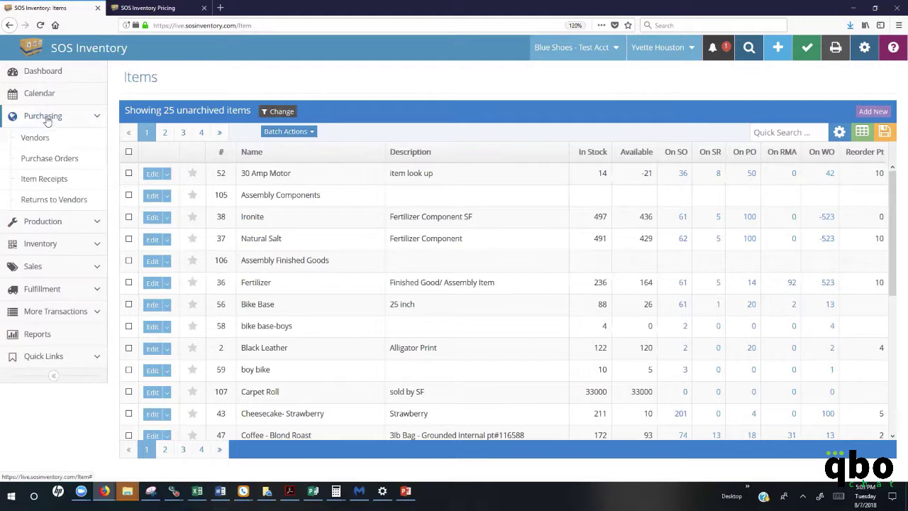
Open the purchase orders list and look over the purchasing and production sections.
left_click(71, 162)
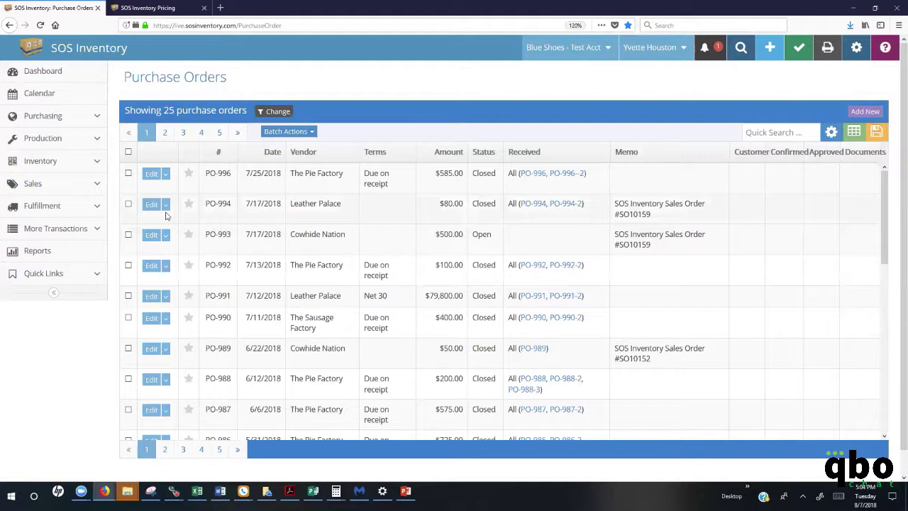
left_click(95, 119)
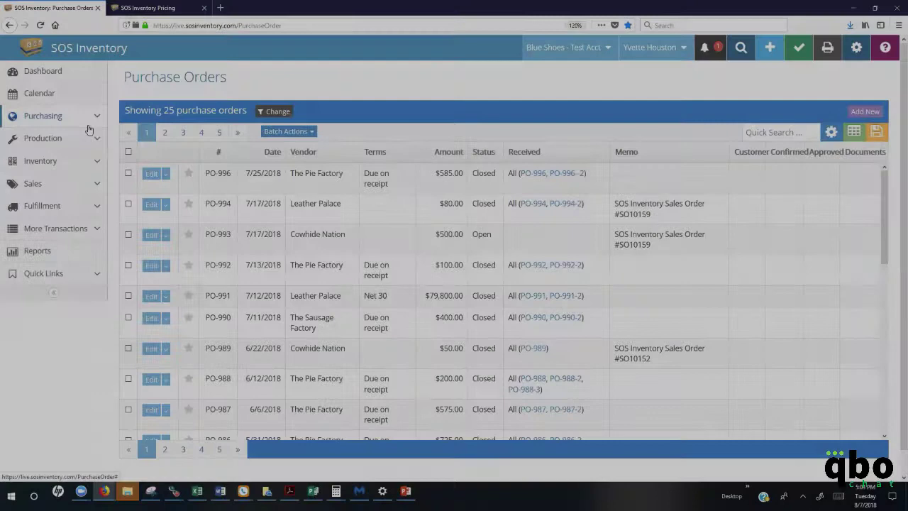
left_click(96, 139)
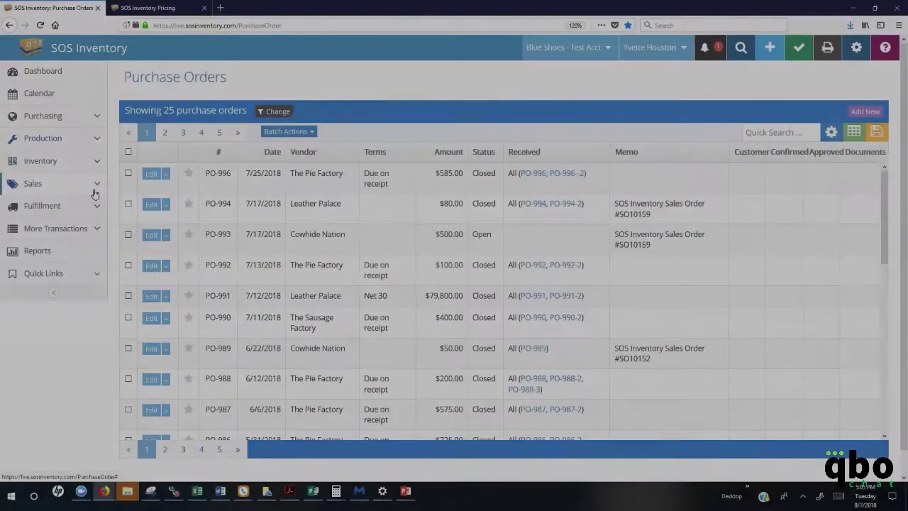
Open the sales orders list and show the actions available for the first sales order.
left_click(95, 184)
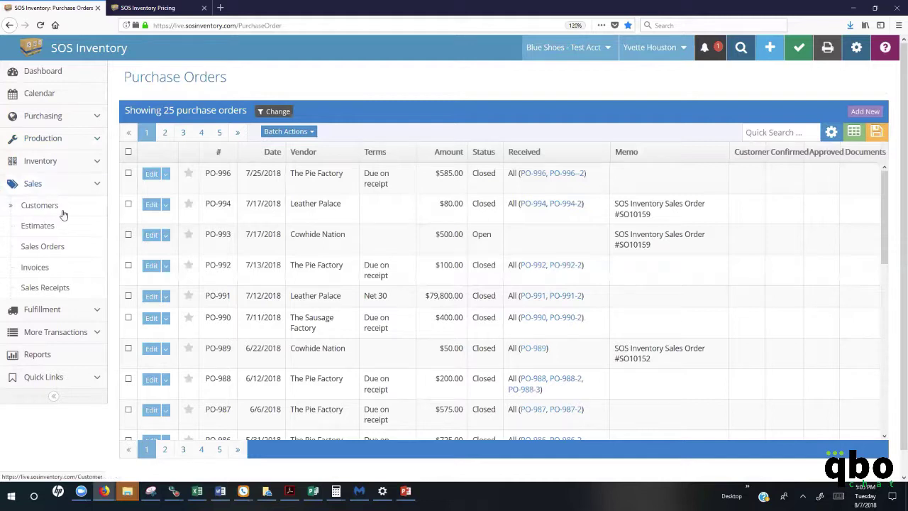
left_click(60, 249)
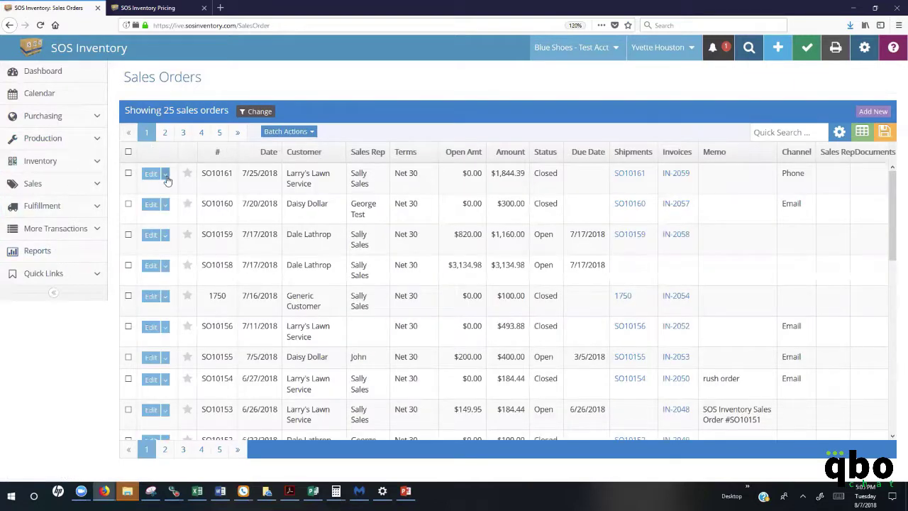
left_click(165, 175)
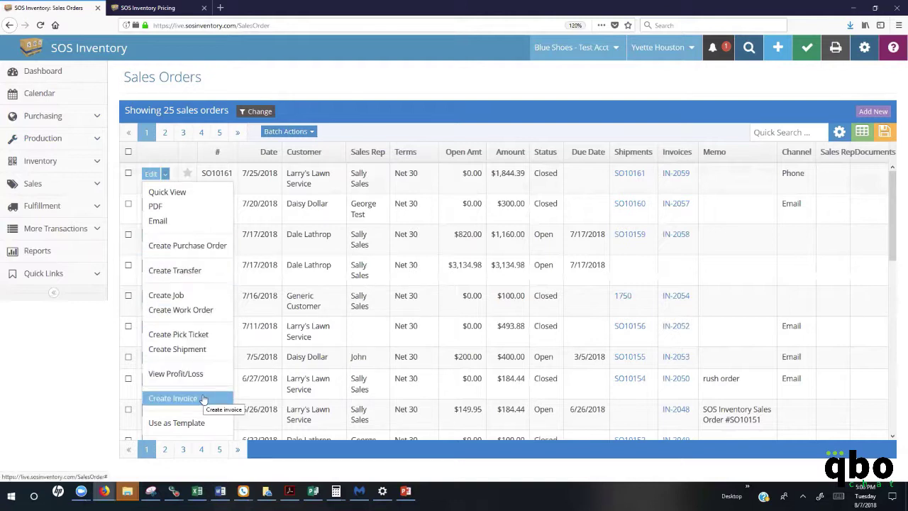
Review the transaction types offered under Sales, Fulfillment and More Transactions.
left_click(97, 185)
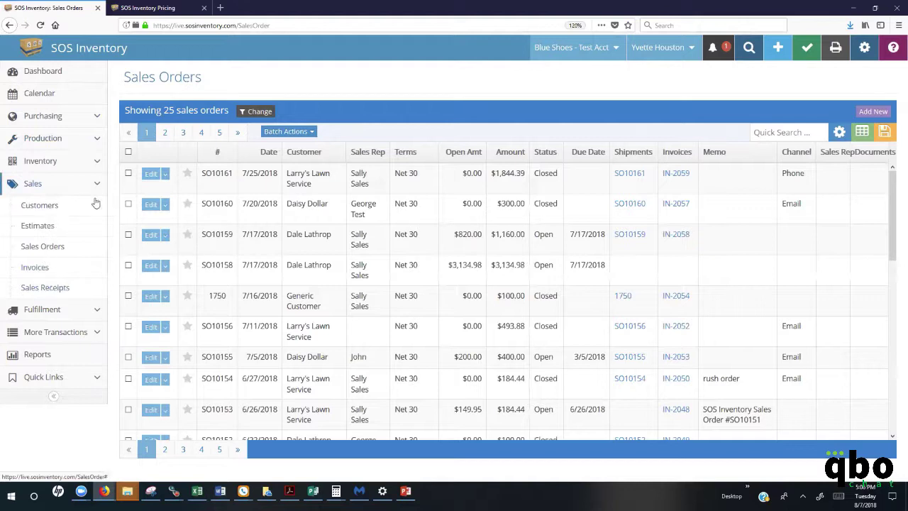
left_click(97, 310)
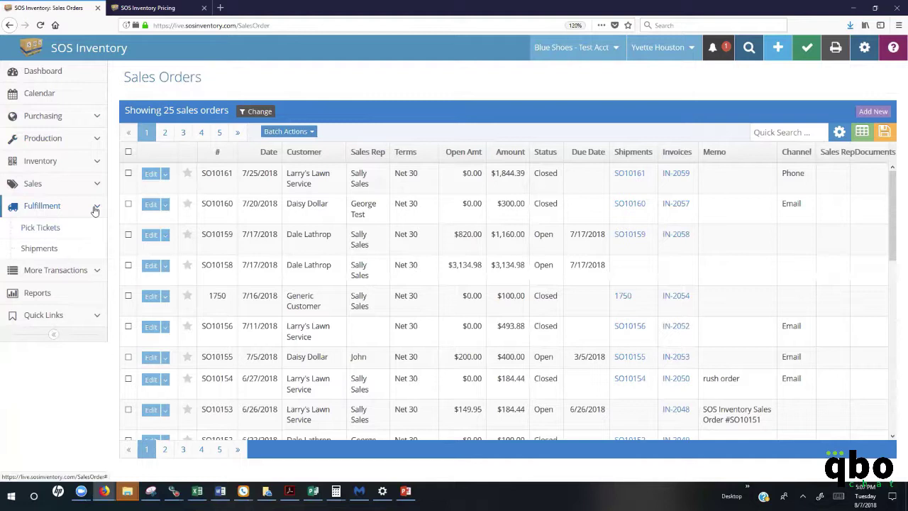
left_click(97, 270)
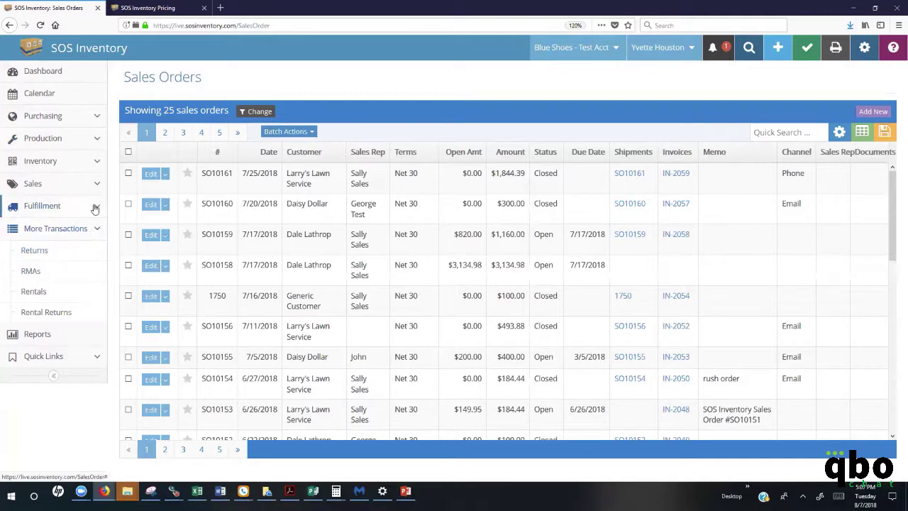
Examine the complete list of actions for the first sales order, including RMA and return creation, and collapse More Transactions.
left_click(165, 174)
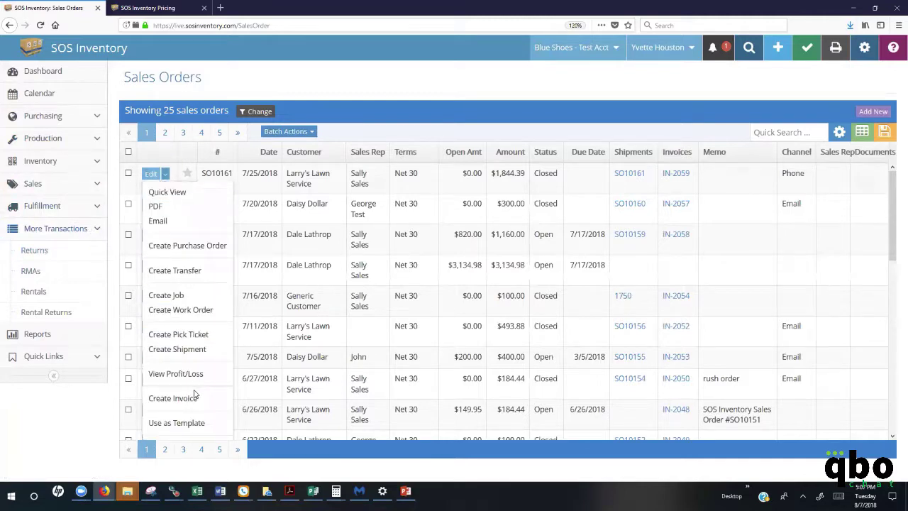
scroll(196, 393, "down", 3)
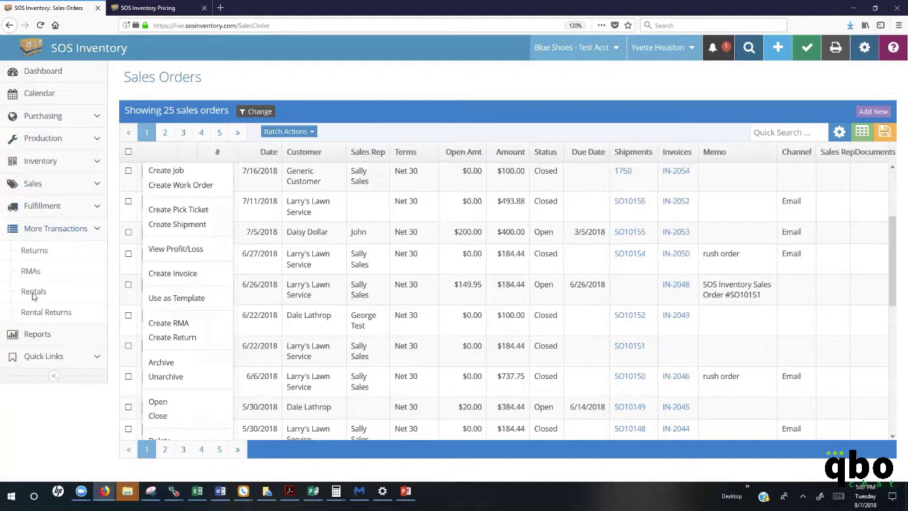
left_click(97, 234)
left_click(85, 232)
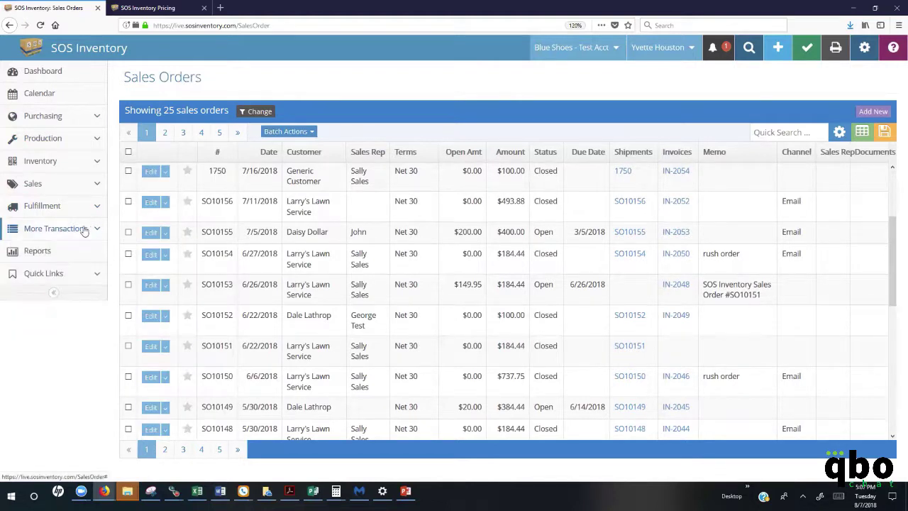
Open the Reports page and review the available reports and the quick links.
left_click(34, 255)
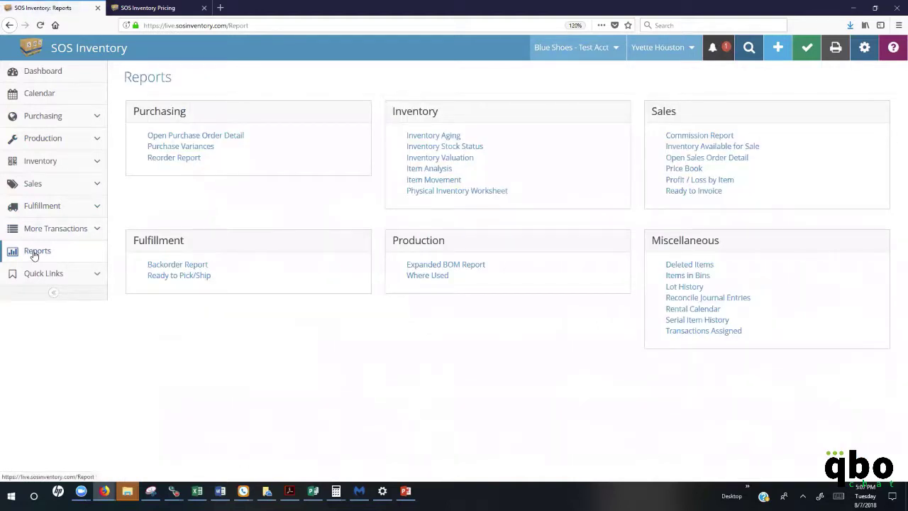
left_click(619, 49)
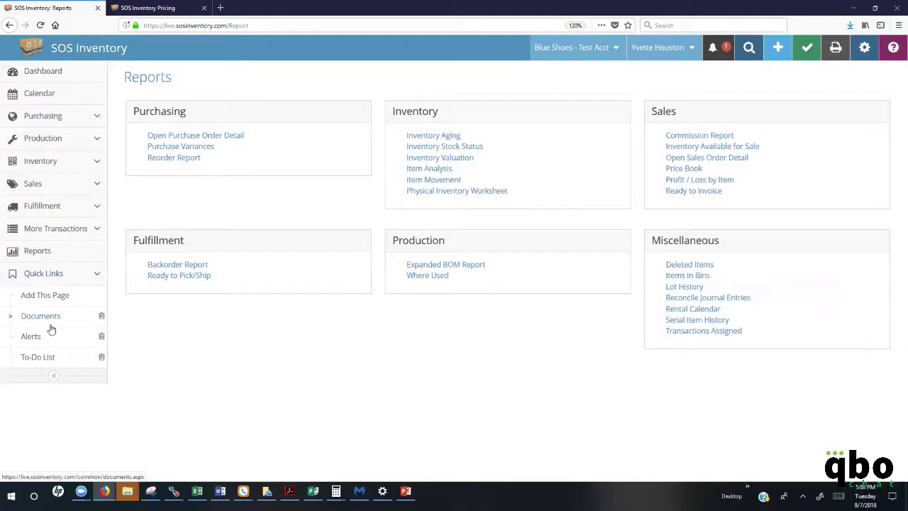
Open the calendar and turn off the Show Shipments, Show Work Orders and Show Sales Orders options.
left_click(41, 97)
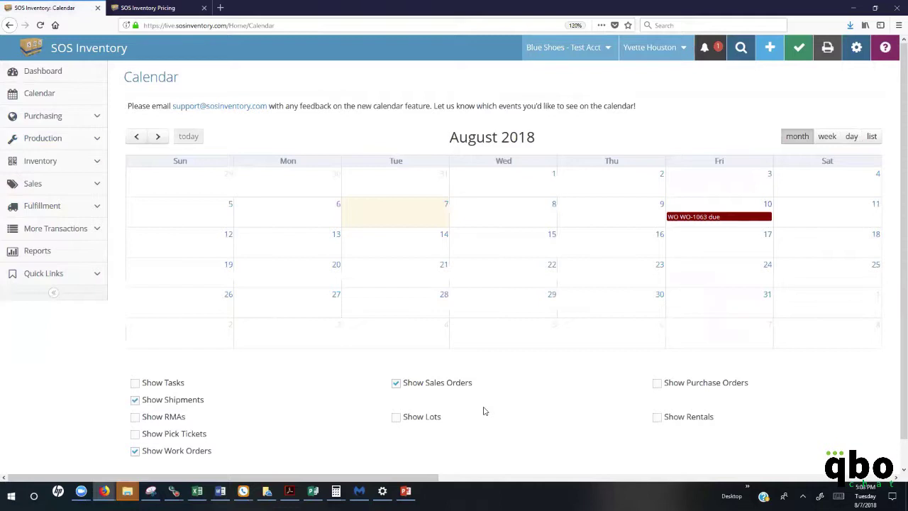
scroll(485, 411, "down", 1)
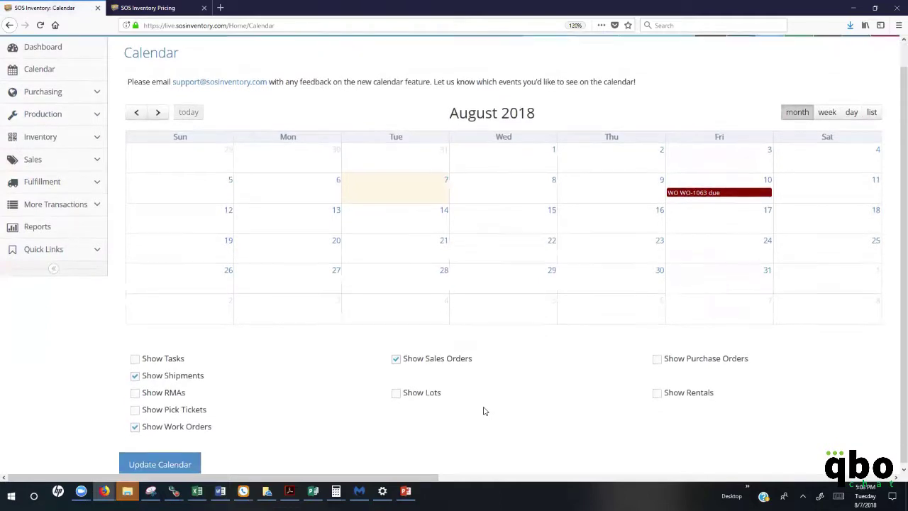
left_click(134, 373)
left_click(134, 423)
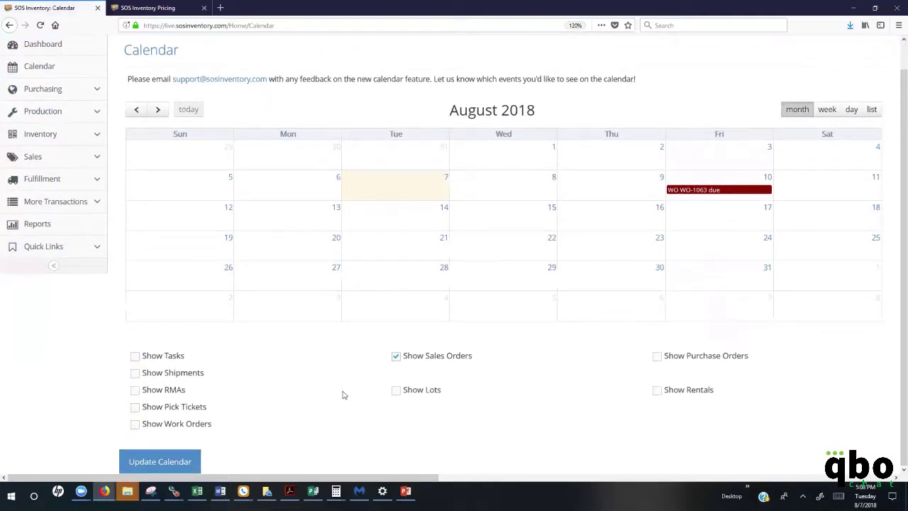
left_click(396, 356)
Open the dashboard and update it with Show Open Work Orders turned off.
left_click(47, 47)
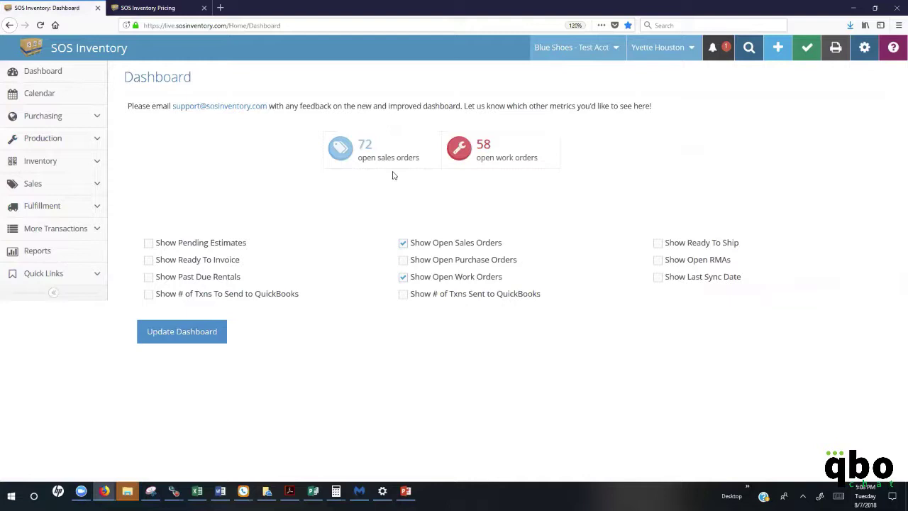
left_click(403, 277)
left_click(192, 333)
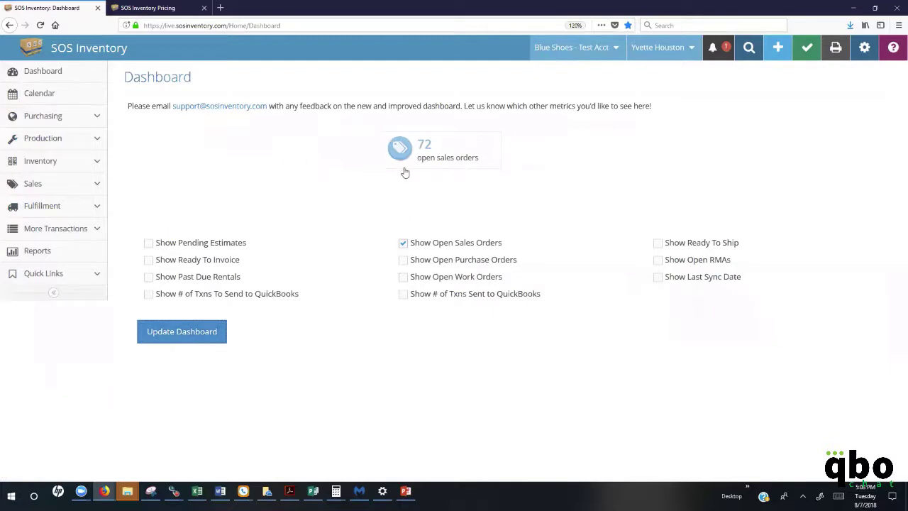
Update the dashboard to show open work orders instead of open sales orders.
left_click(403, 243)
left_click(403, 277)
left_click(181, 335)
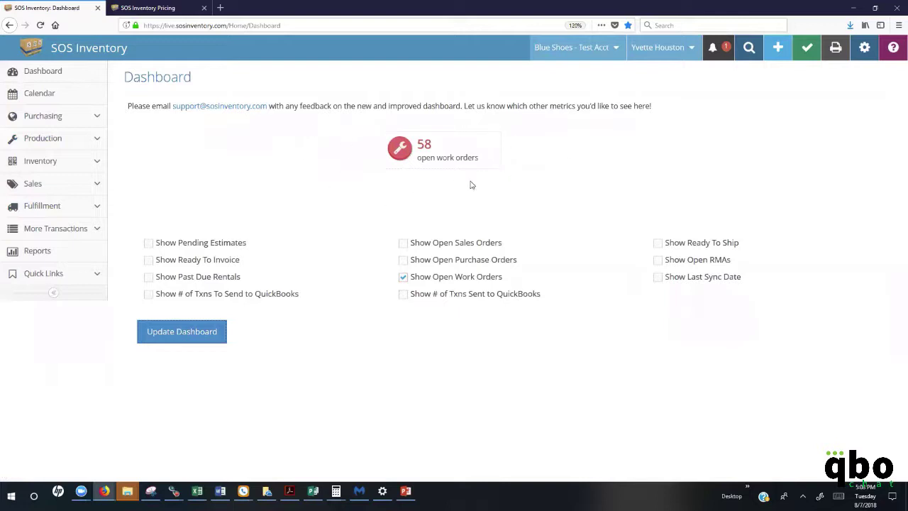
Show the help options and examine the Companion, Plus and Pro plans on the SOS Inventory pricing page.
left_click(893, 51)
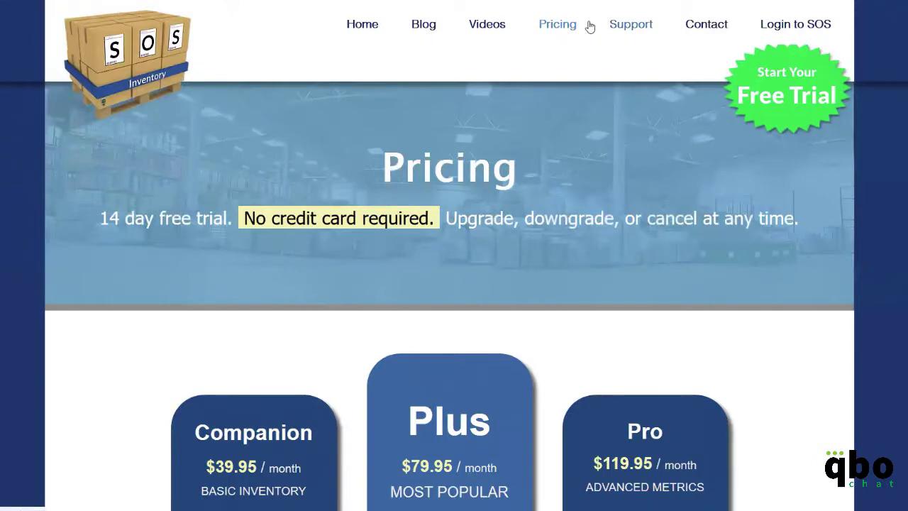
scroll(589, 26, "down", 3)
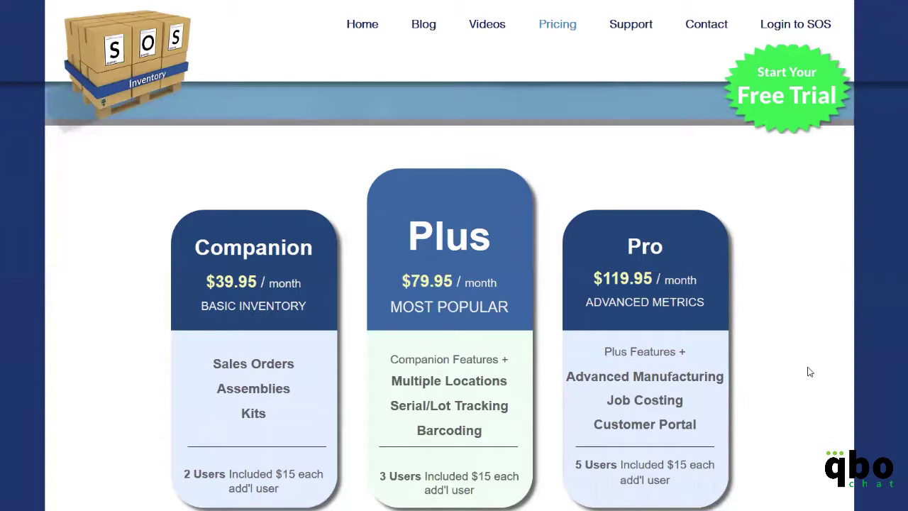
scroll(797, 369, "down", 2)
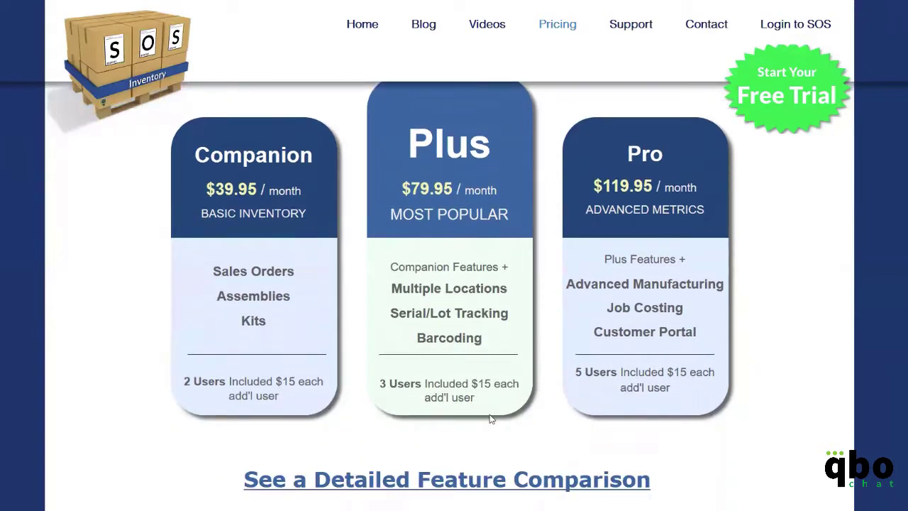